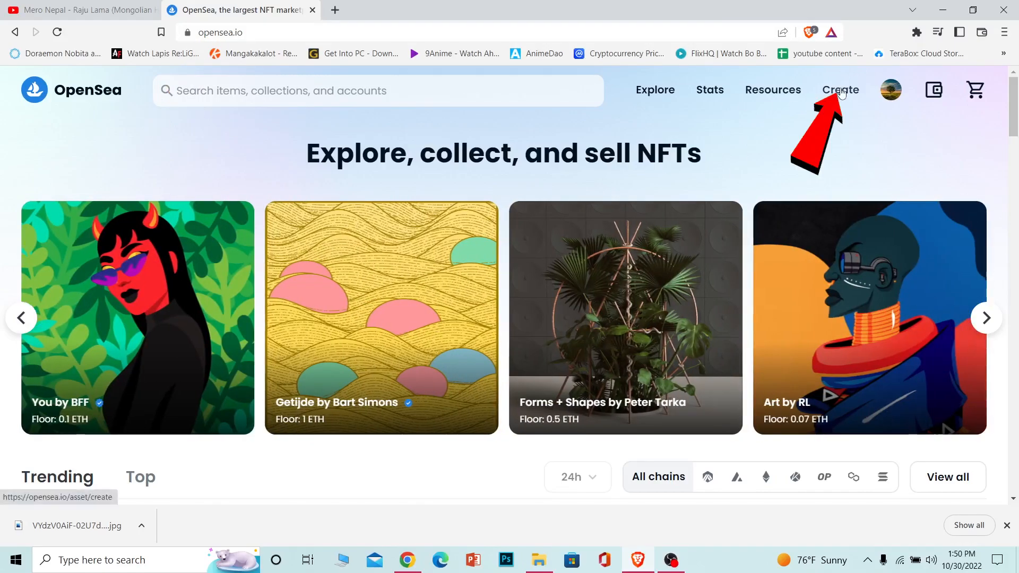
Start a new NFT creation and approve the MetaMask sign-in signature
left_click(843, 94)
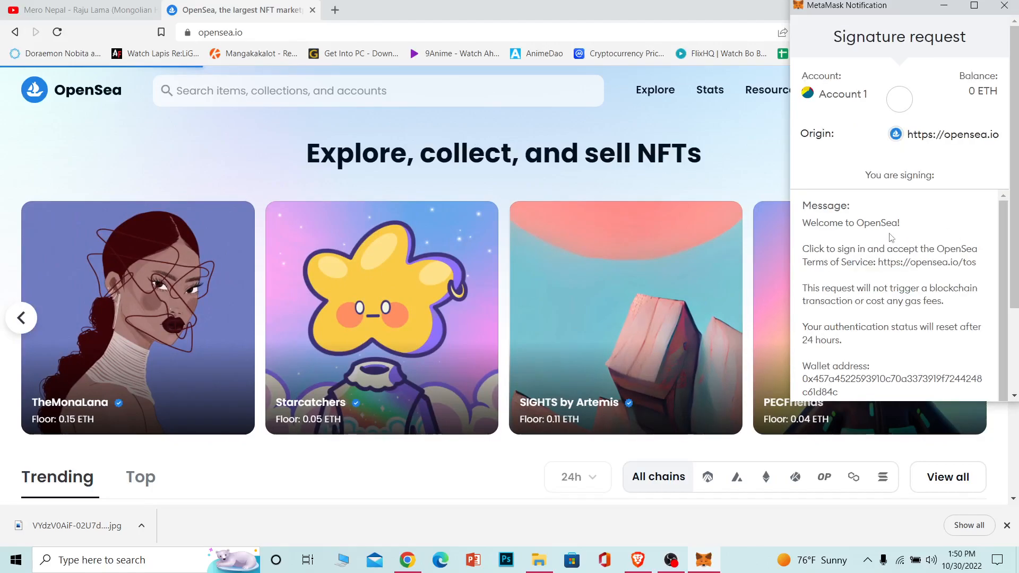
scroll(932, 239, "down", 3)
left_click(949, 366)
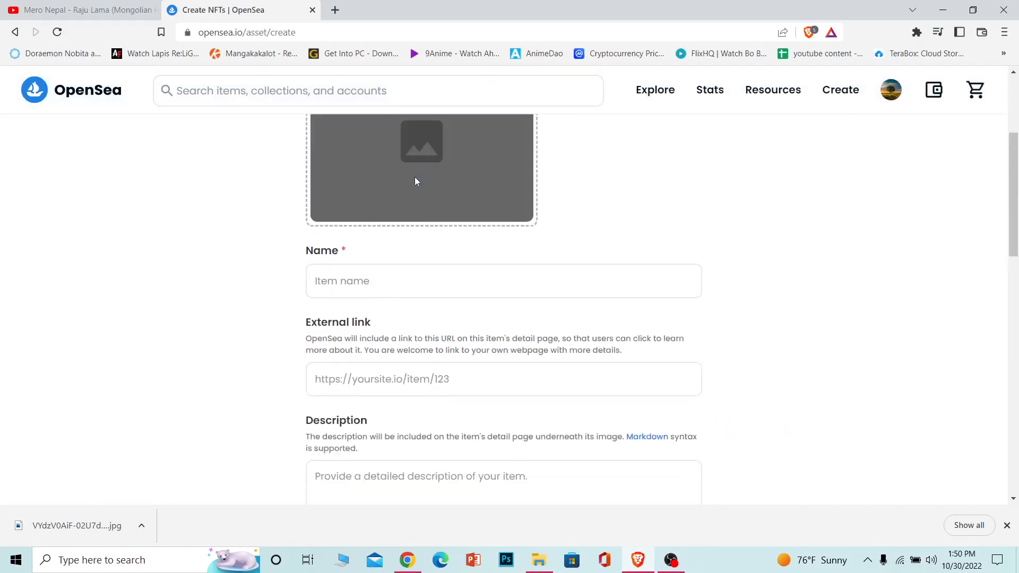
Upload the sunset tree JPG and name the item 'a singlar tree' with a short description
left_click(416, 177)
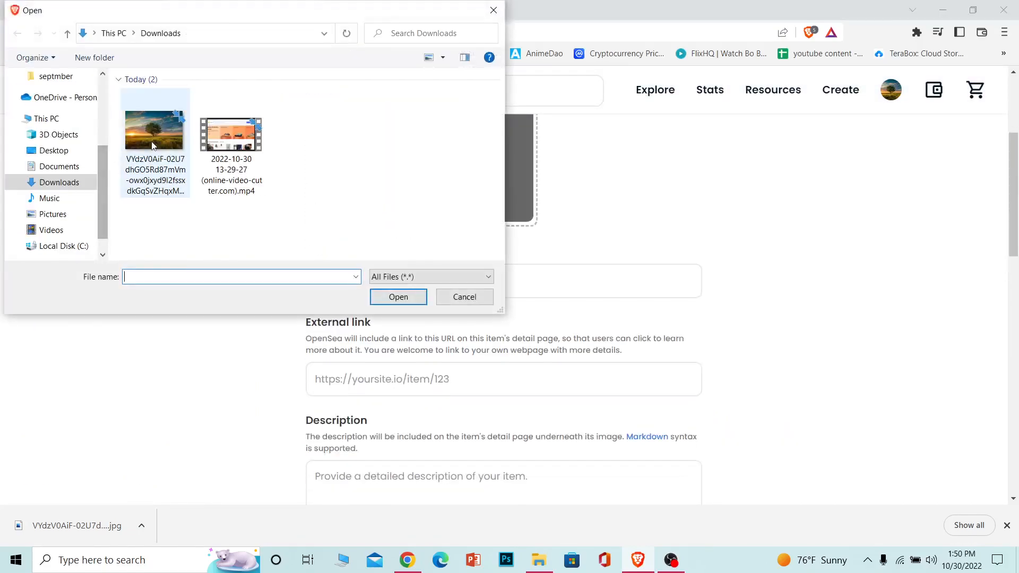
double_click(154, 129)
left_click(382, 281)
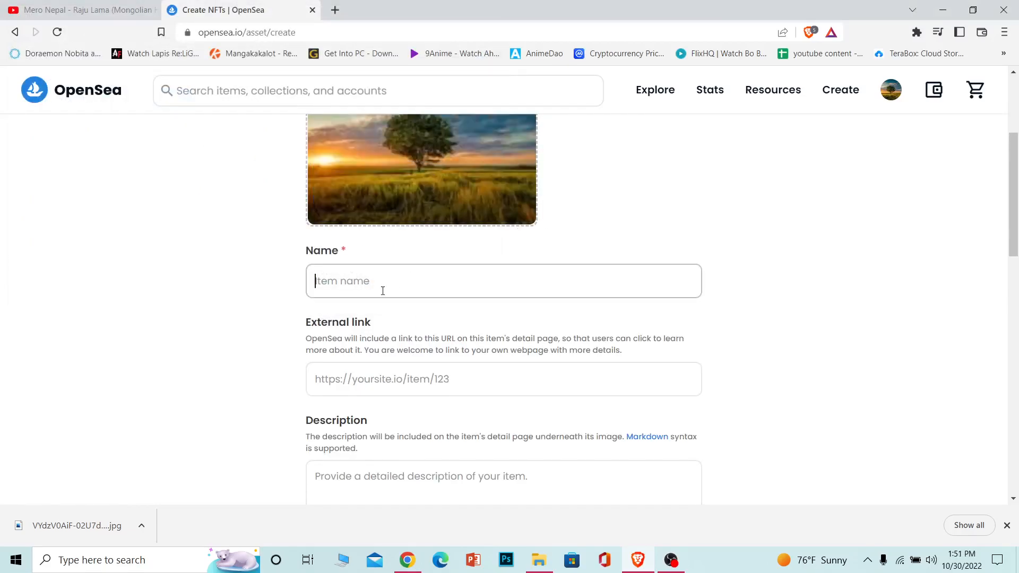
type("a si")
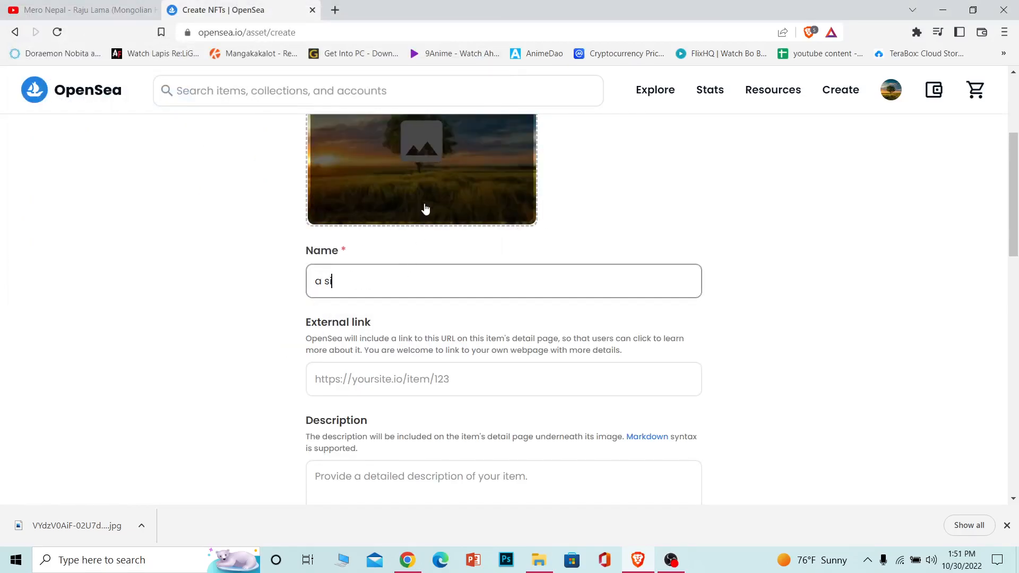
type("nglk")
scroll(255, 172, "down", 2)
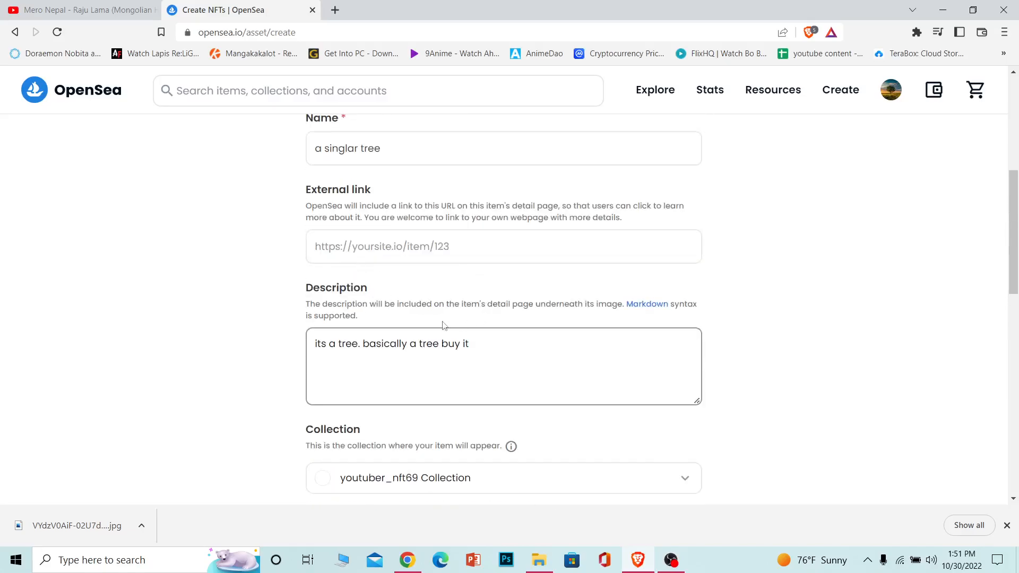
scroll(444, 324, "down", 5)
scroll(339, 223, "down", 5)
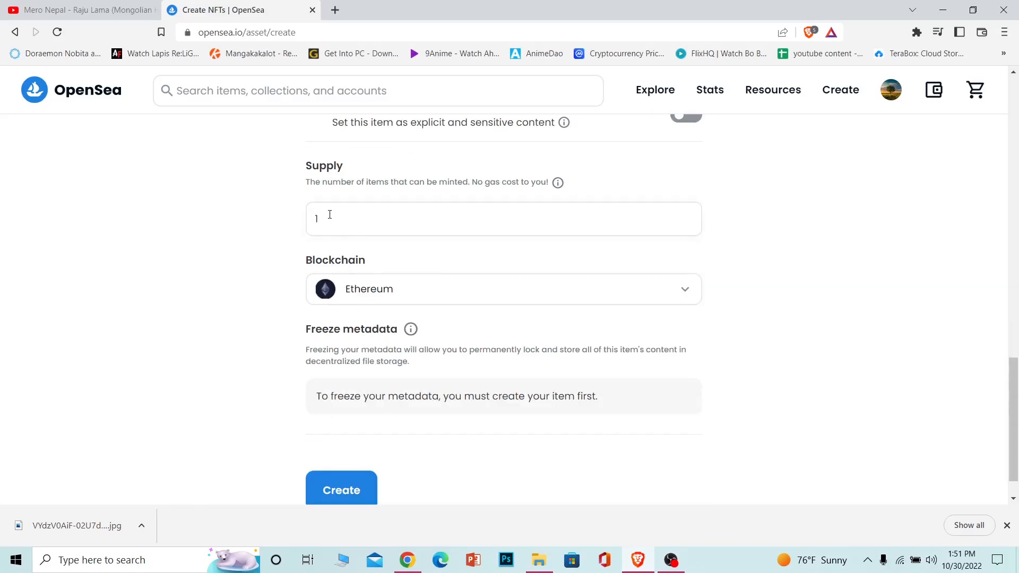
Confirm supply 1 and keep Ethereum as the blockchain
left_click(329, 216)
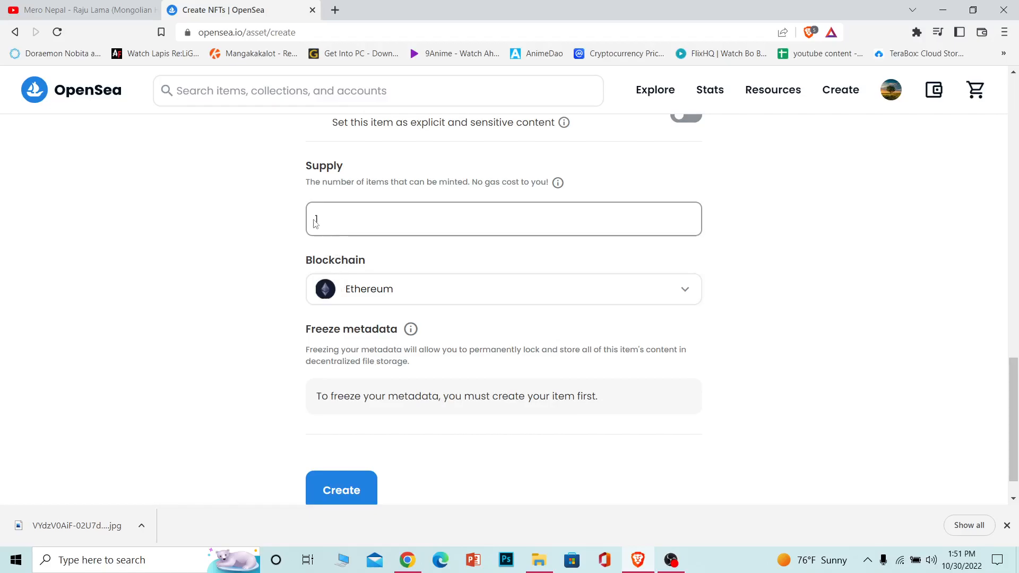
left_click(351, 290)
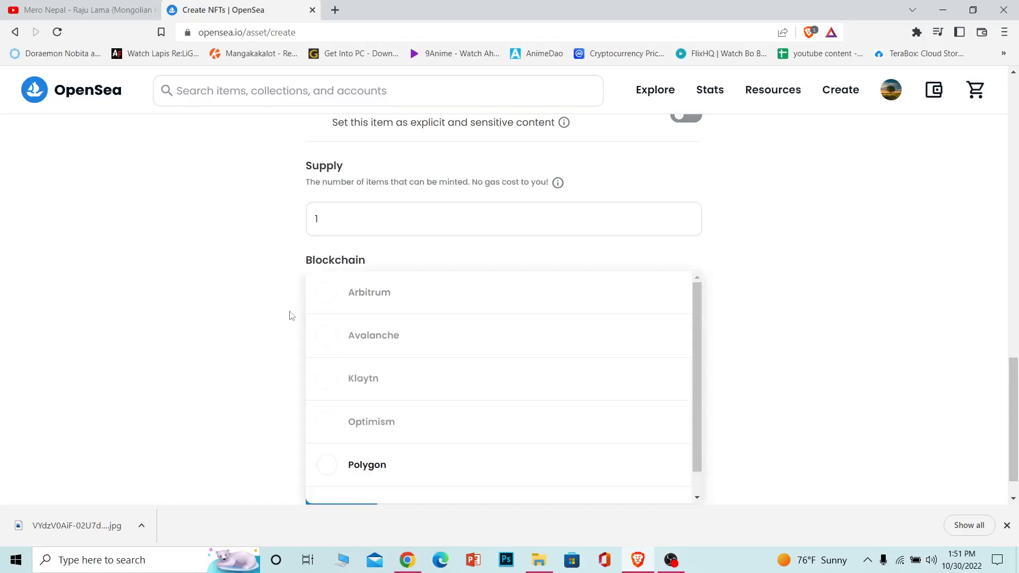
left_click(236, 334)
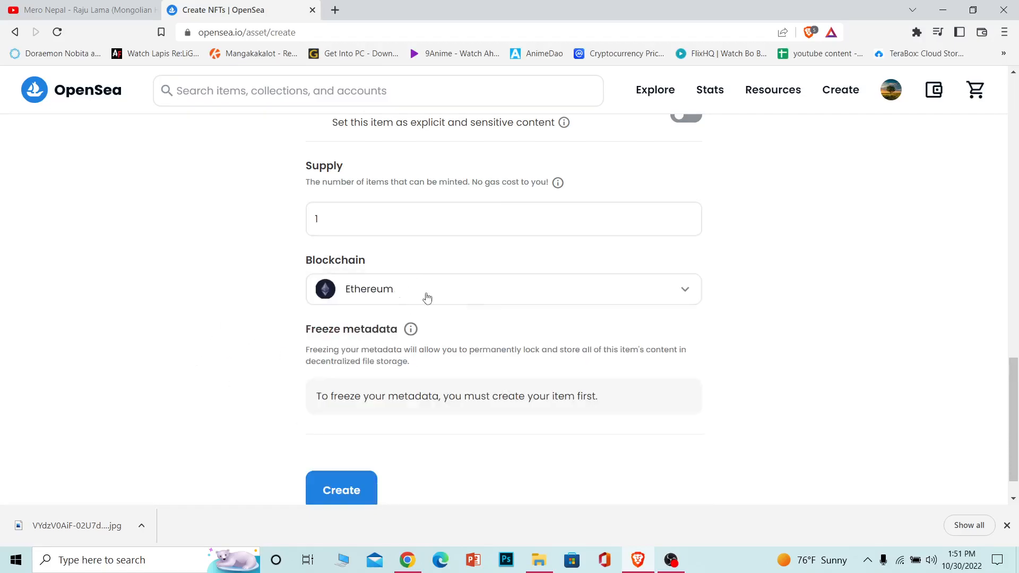
scroll(335, 239, "down", 1)
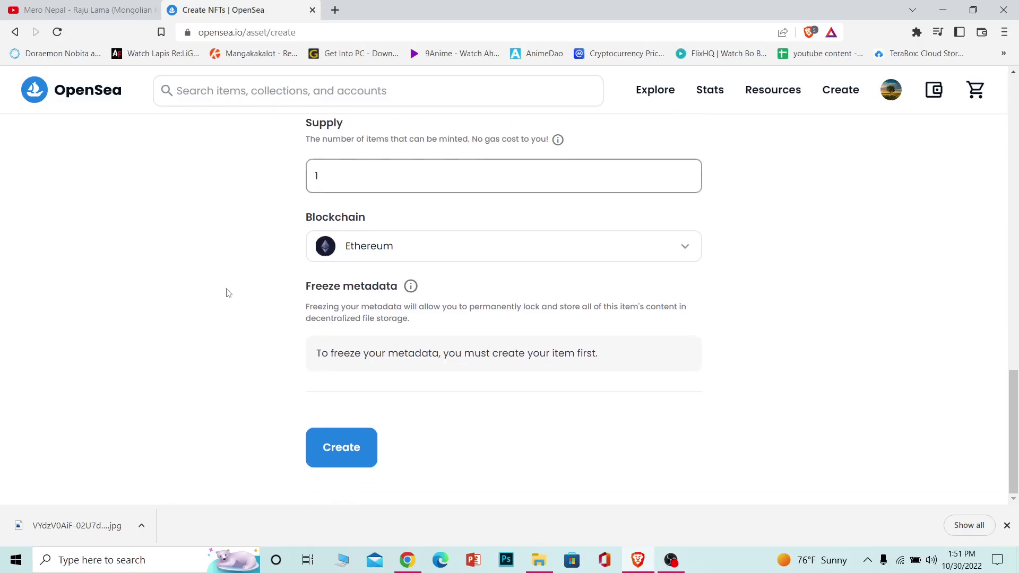
Create 'a singlar tree', pass the reCAPTCHA, dismiss the success dialog and begin selling it
left_click(347, 446)
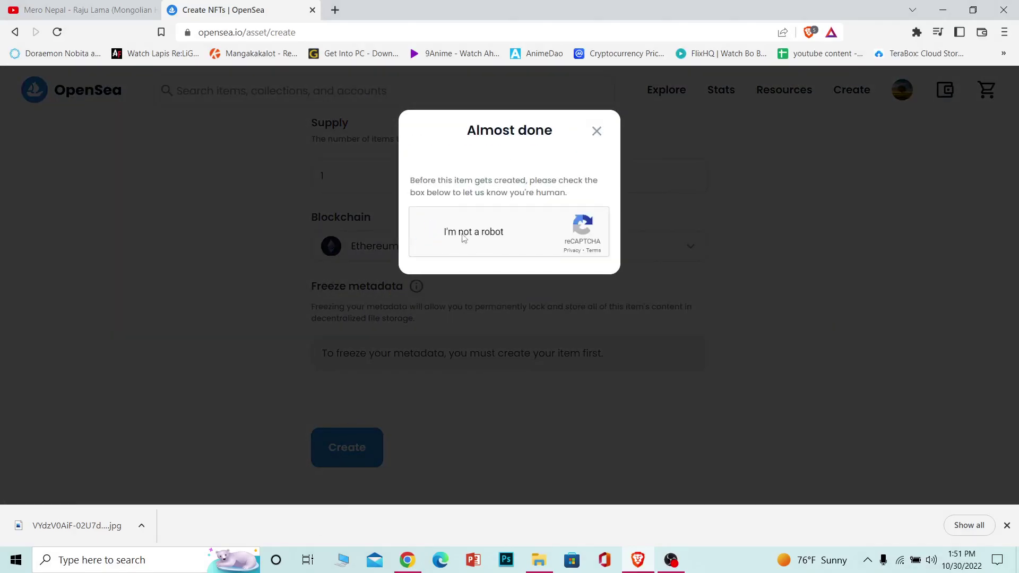
left_click(464, 237)
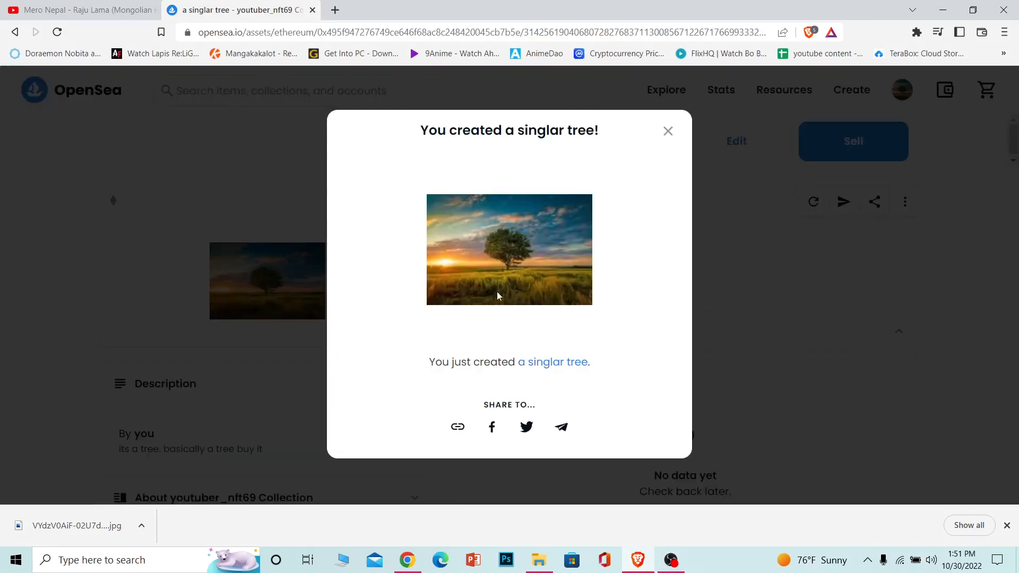
left_click(671, 133)
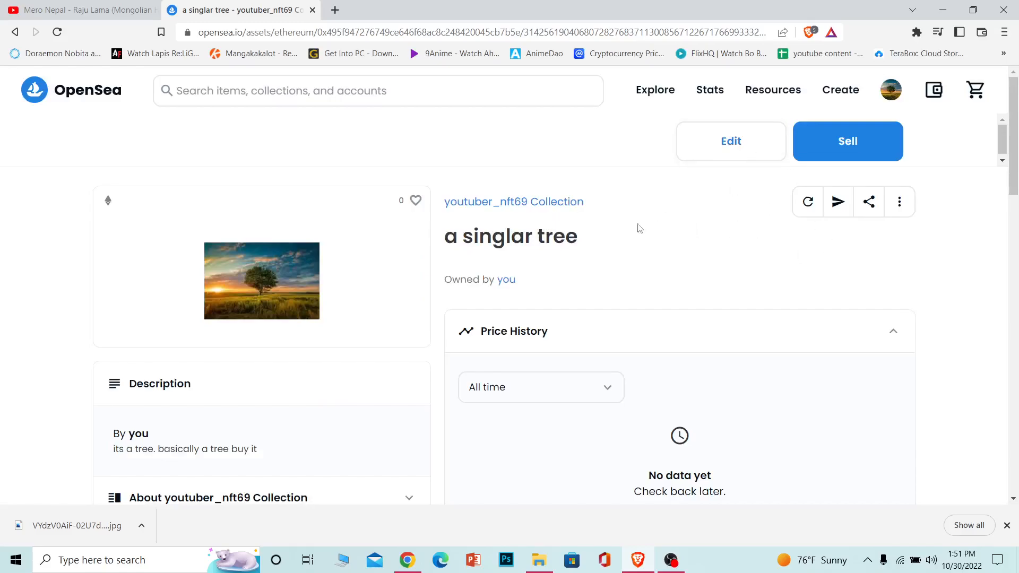
left_click(847, 141)
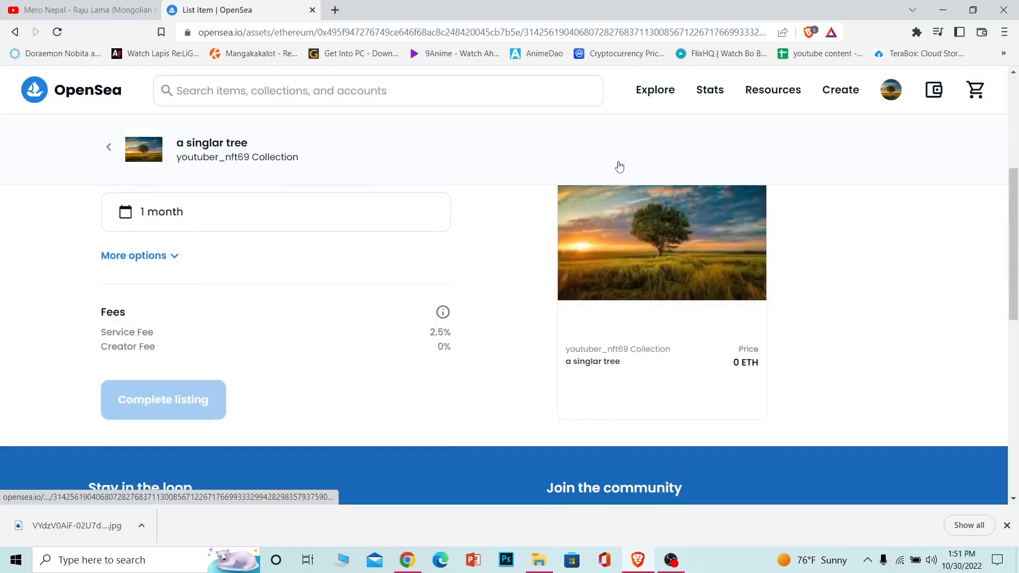
scroll(620, 165, "up", 5)
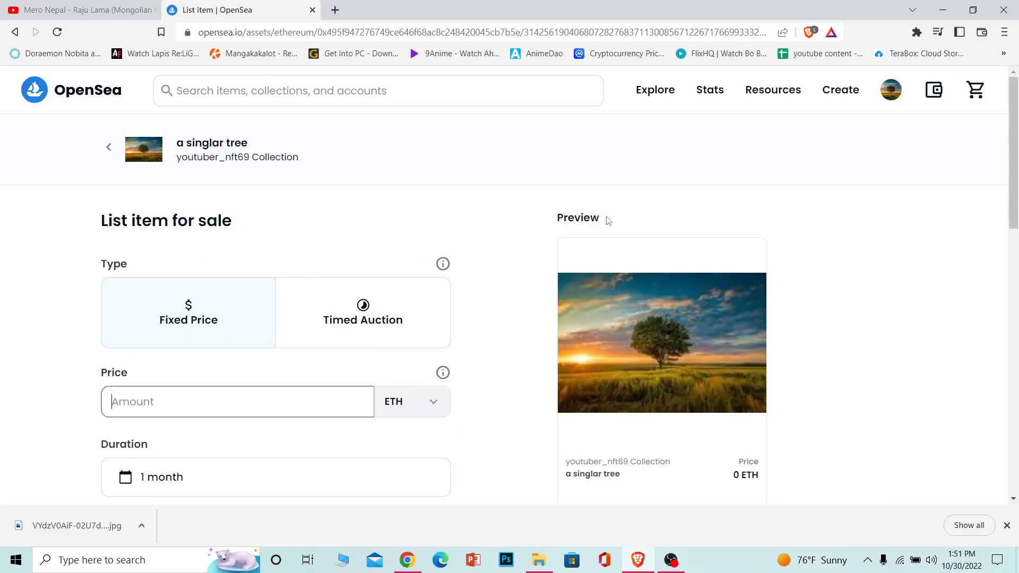
scroll(234, 248, "down", 2)
Price the listing at 1 ETH and keep the one-month duration
left_click(120, 268)
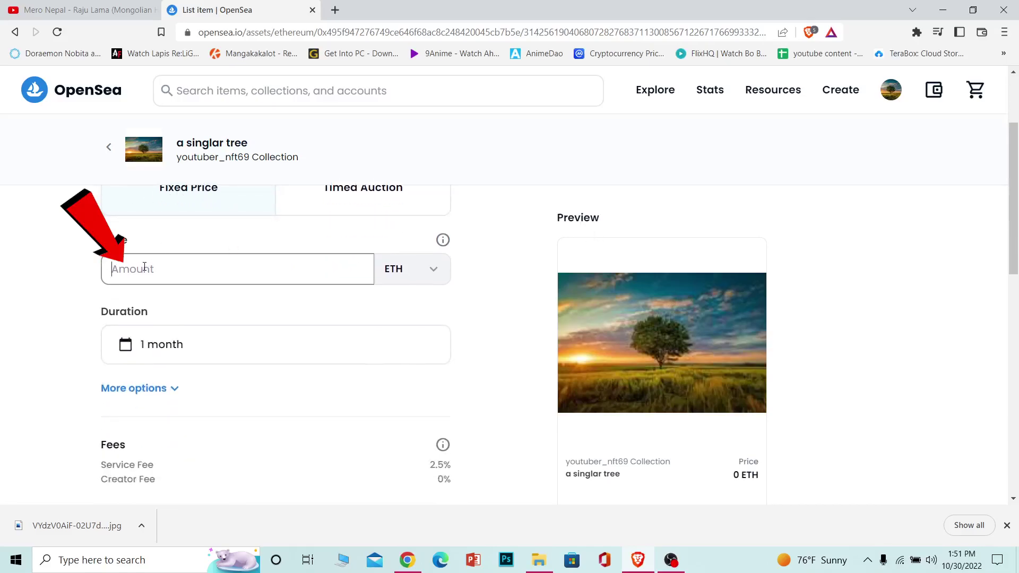
left_click(417, 271)
left_click(415, 271)
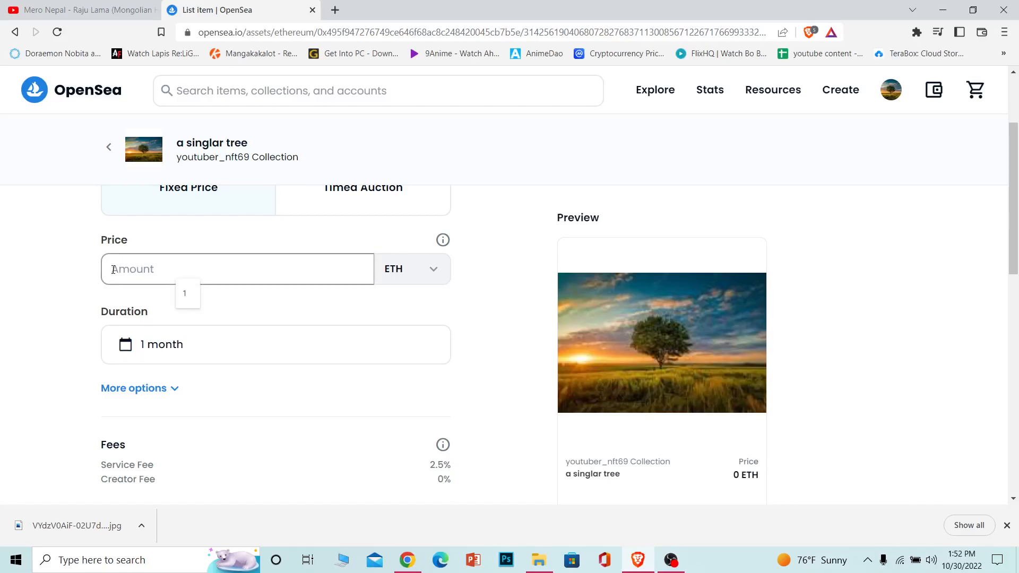
type("1")
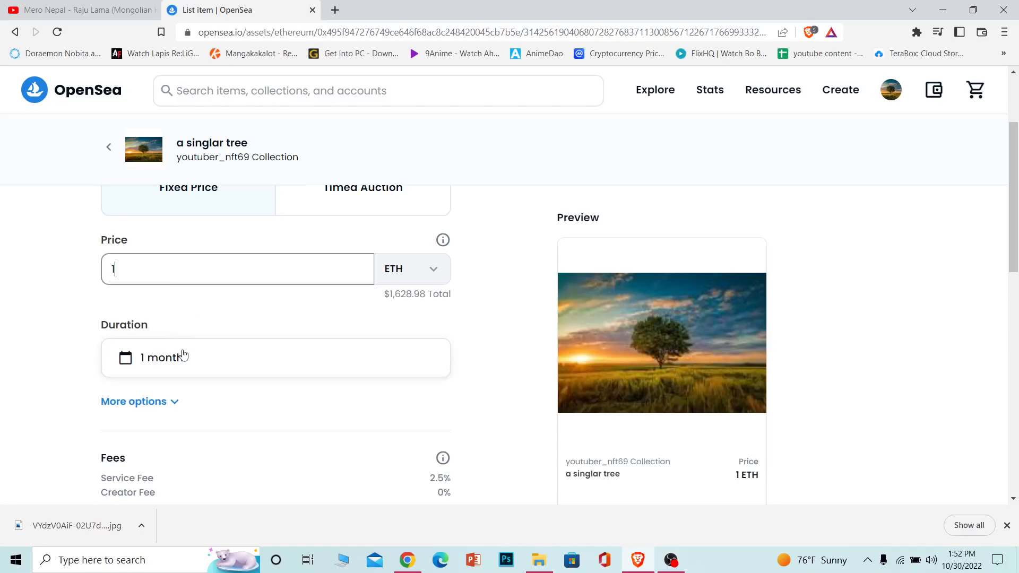
left_click(183, 357)
scroll(181, 364, "down", 2)
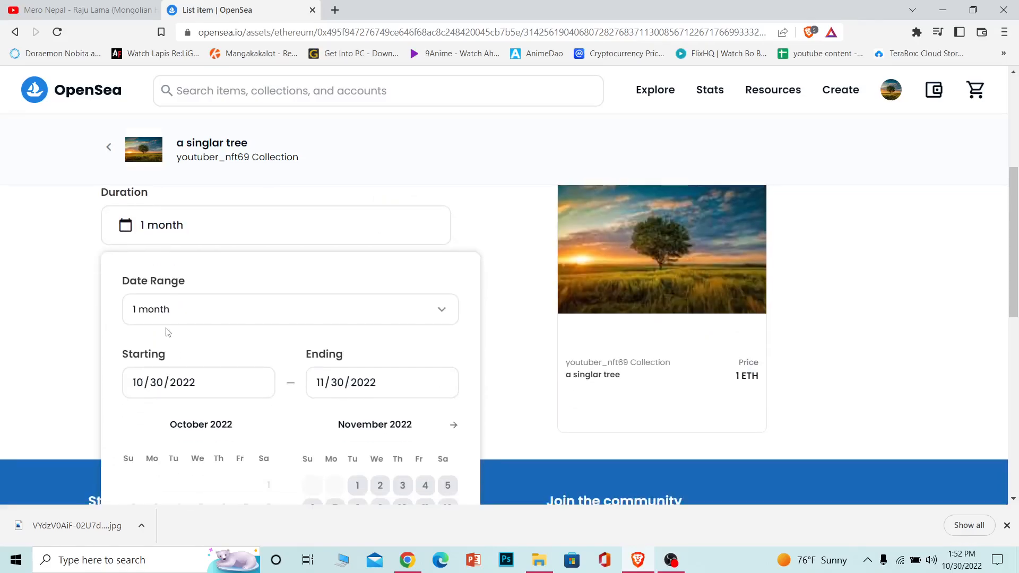
left_click(32, 279)
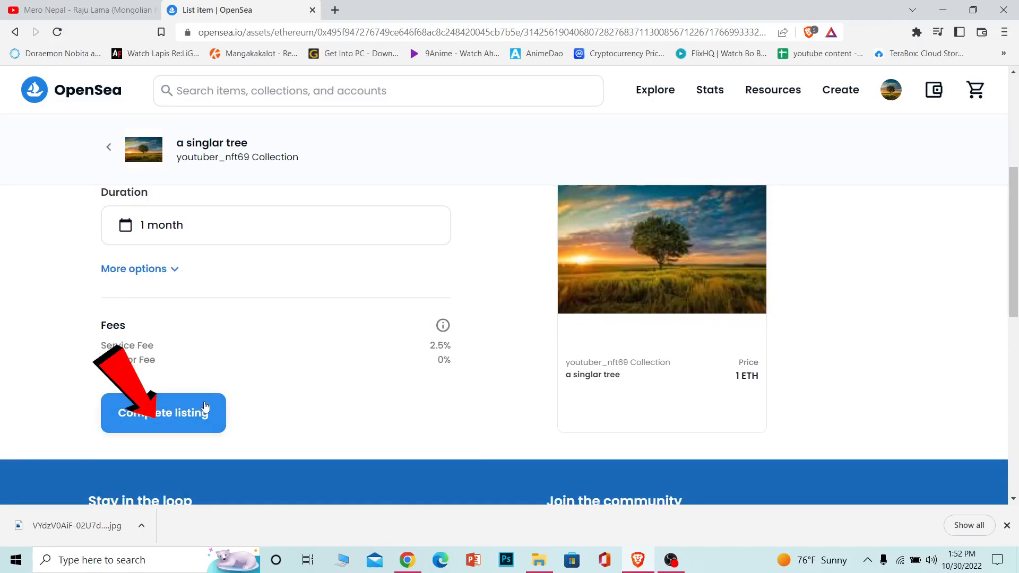
Complete the 1 ETH listing and sign its MetaMask signature request
left_click(206, 408)
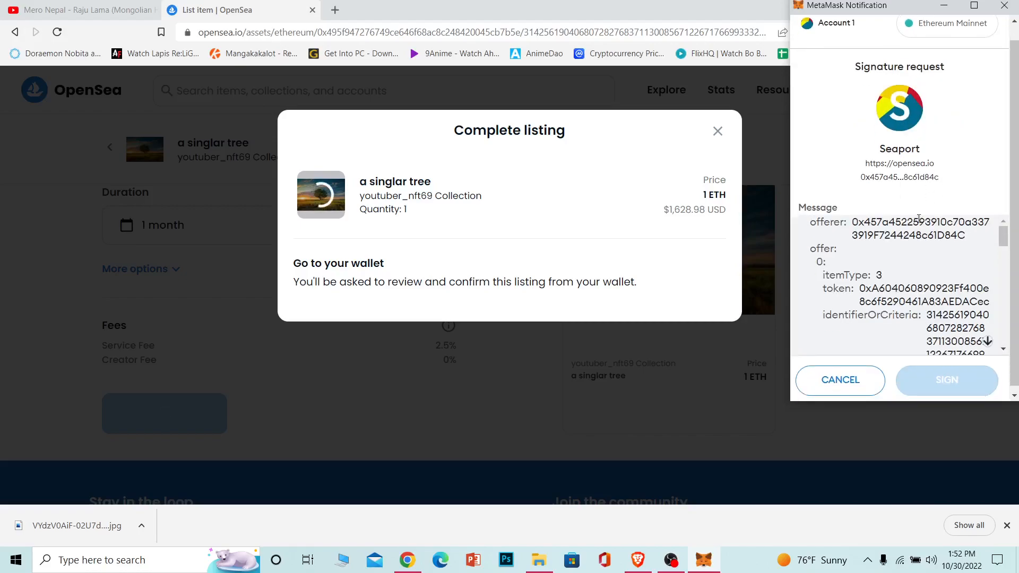
scroll(920, 239, "down", 5)
scroll(922, 270, "down", 5)
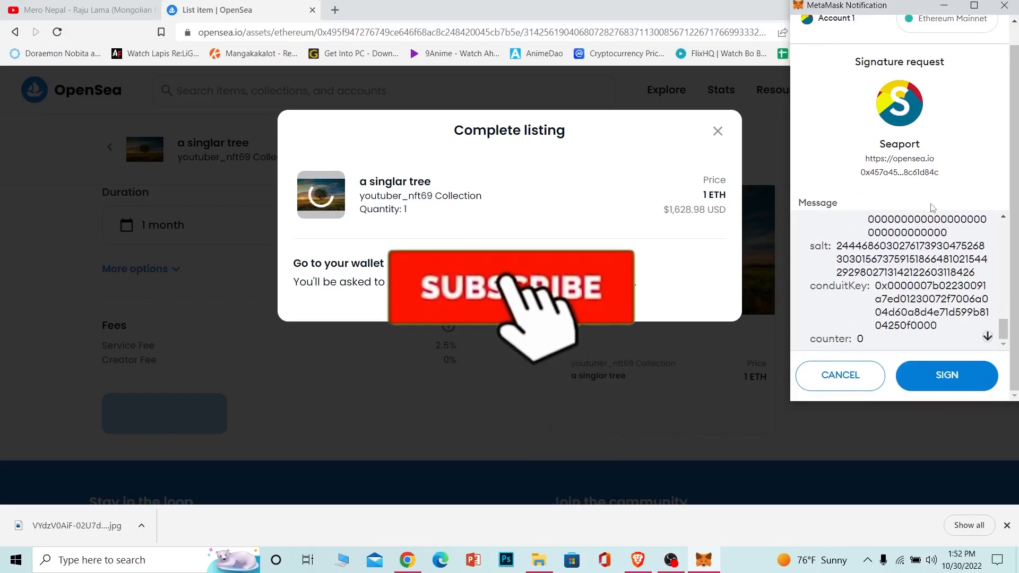
left_click(946, 374)
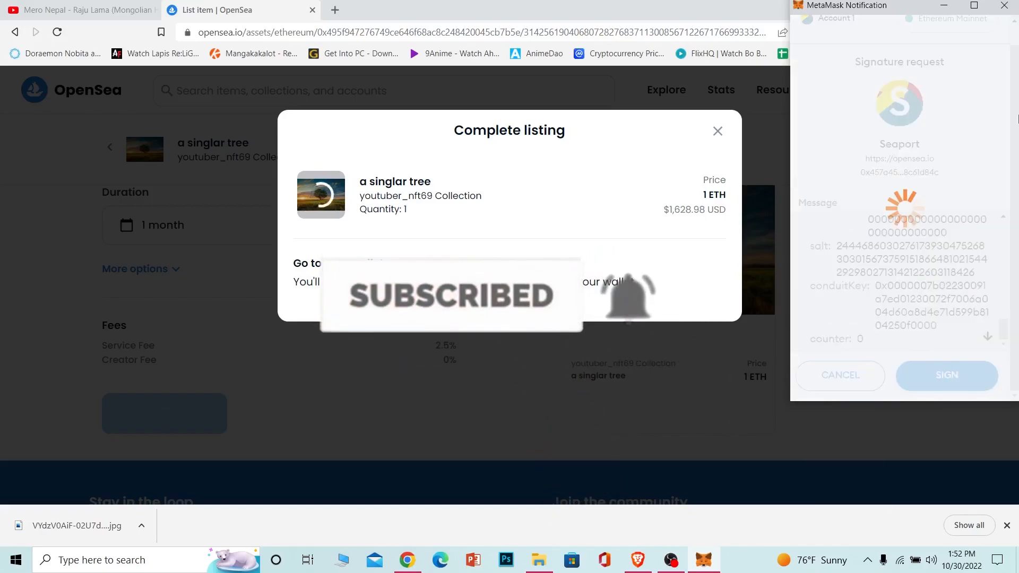